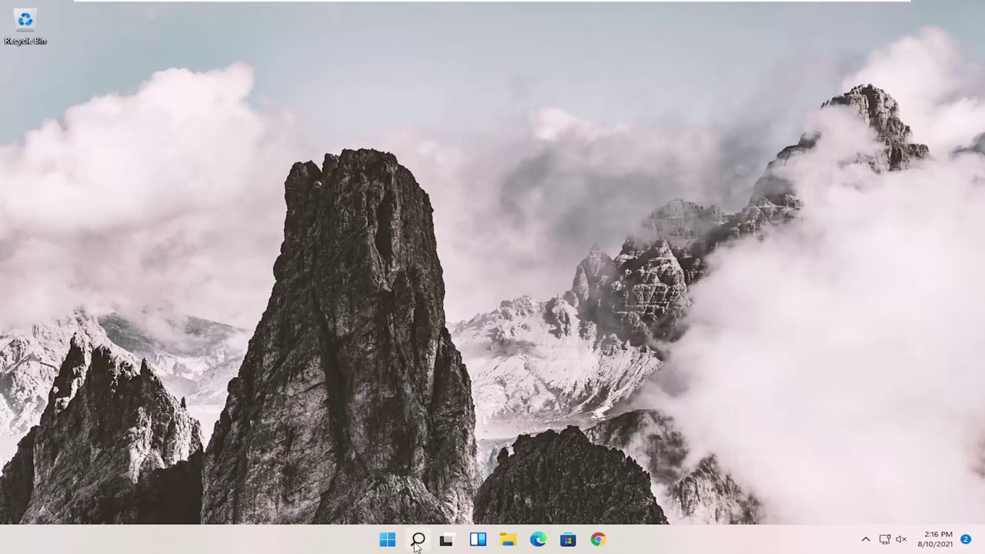
Search for regedit and launch Registry Editor as administrator, approving the UAC prompt.
{"action": "left_click", "coordinate": [417, 539]}
{"action": "type", "text": "reg"}
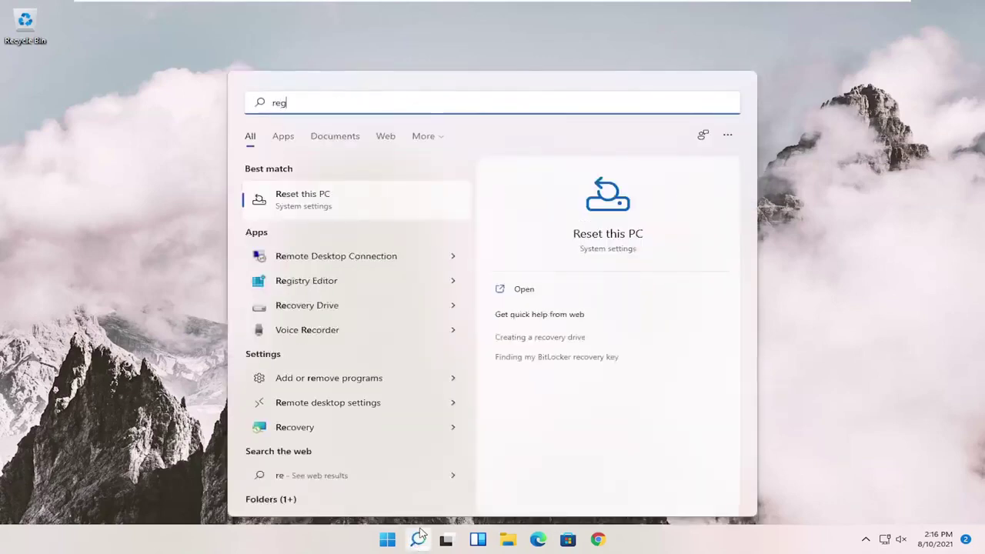
{"action": "type", "text": "edit"}
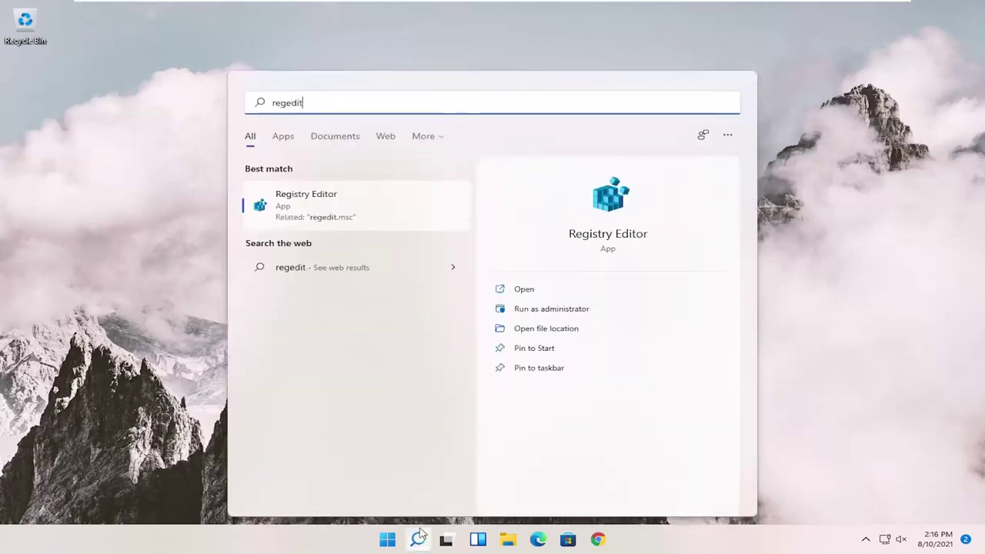
{"action": "right_click", "coordinate": [318, 202]}
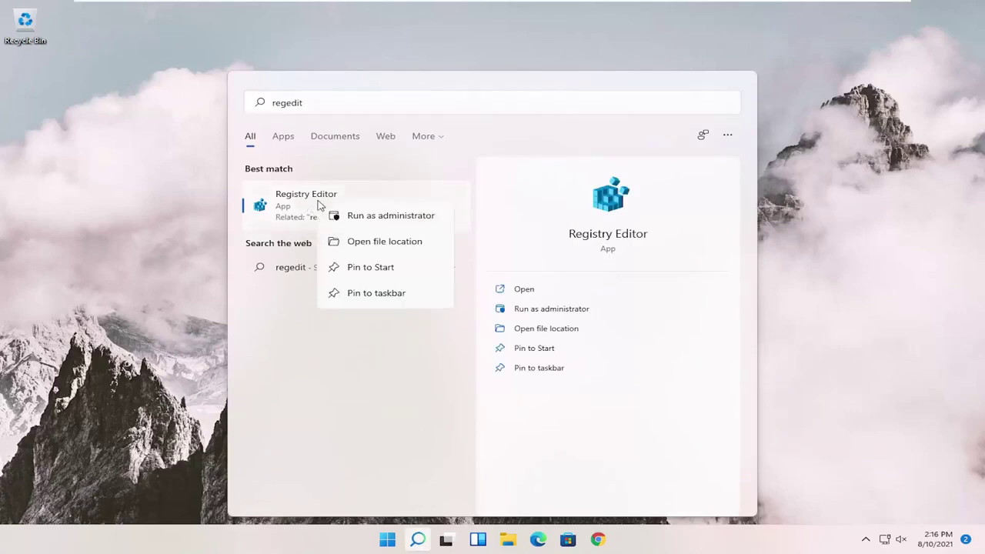
{"action": "left_click", "coordinate": [350, 217]}
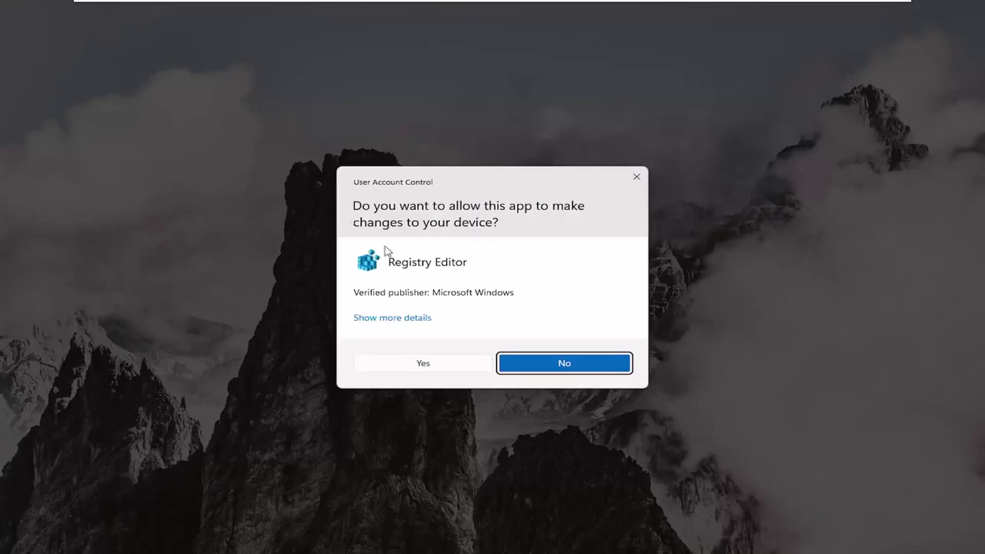
{"action": "left_click", "coordinate": [394, 363]}
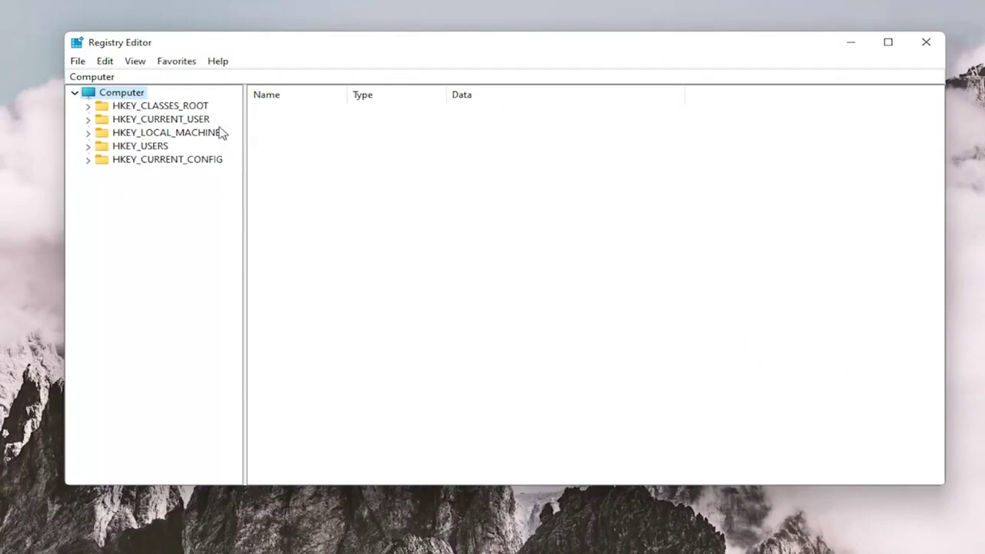
{"action": "left_click", "coordinate": [78, 62]}
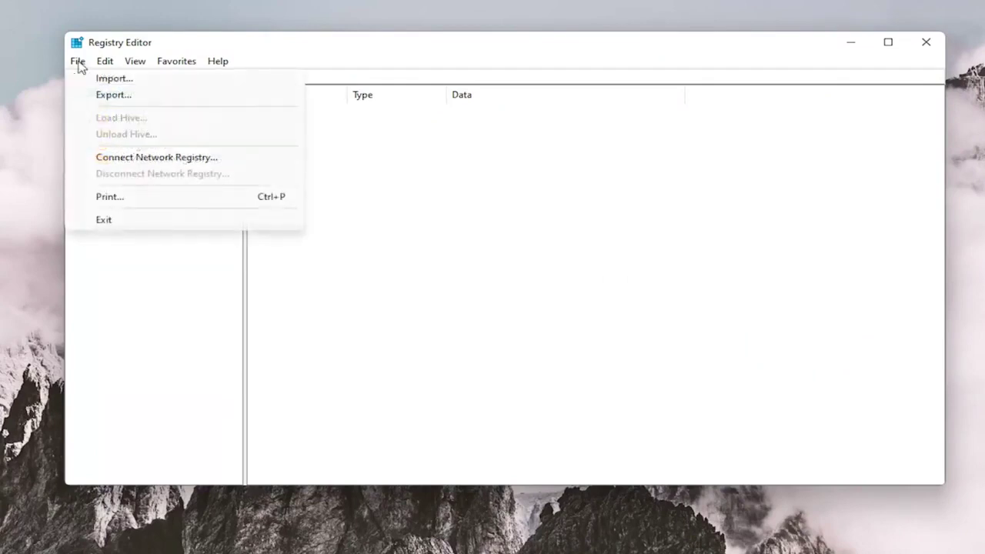
{"action": "left_click", "coordinate": [105, 94]}
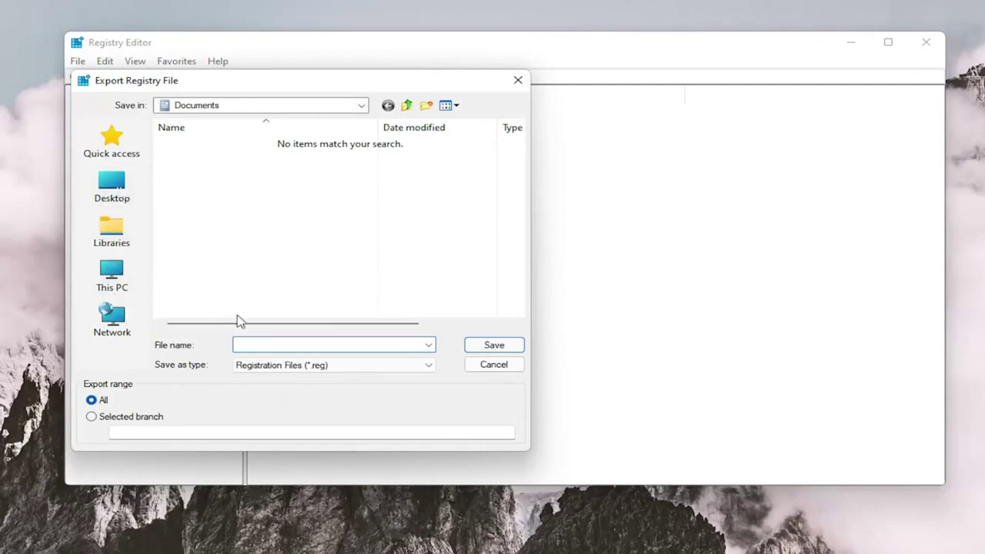
{"action": "left_click", "coordinate": [482, 369]}
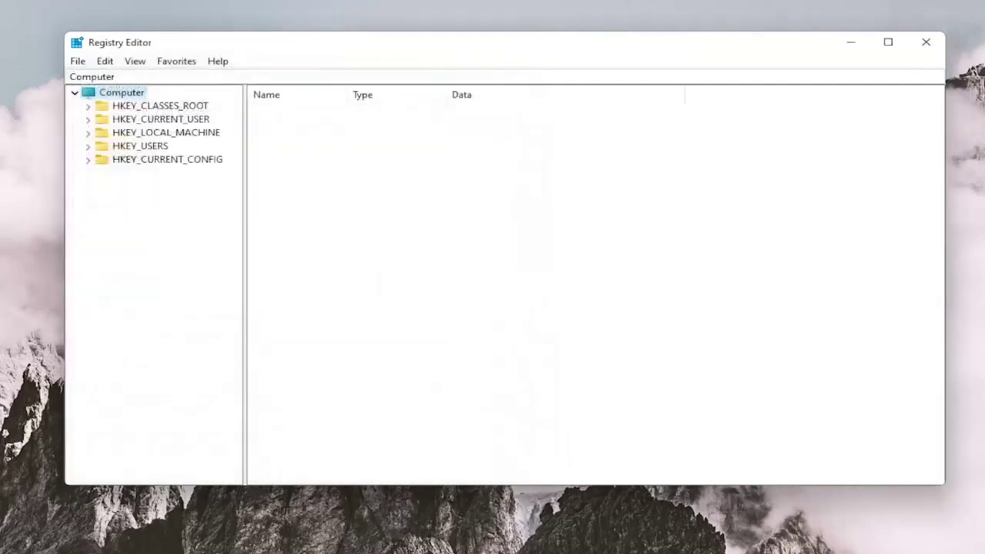
{"action": "left_click", "coordinate": [75, 77]}
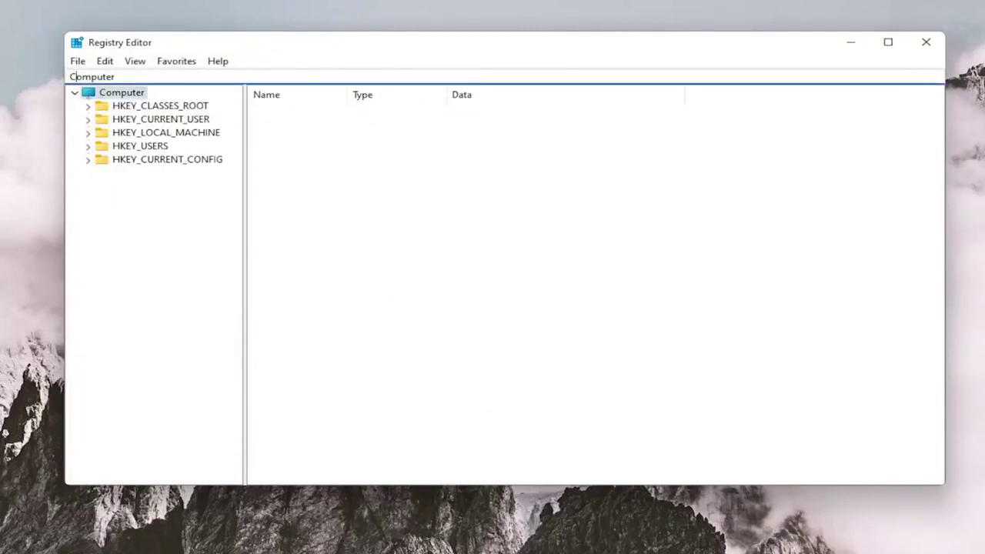
{"action": "left_click", "coordinate": [78, 60]}
{"action": "left_click", "coordinate": [100, 77]}
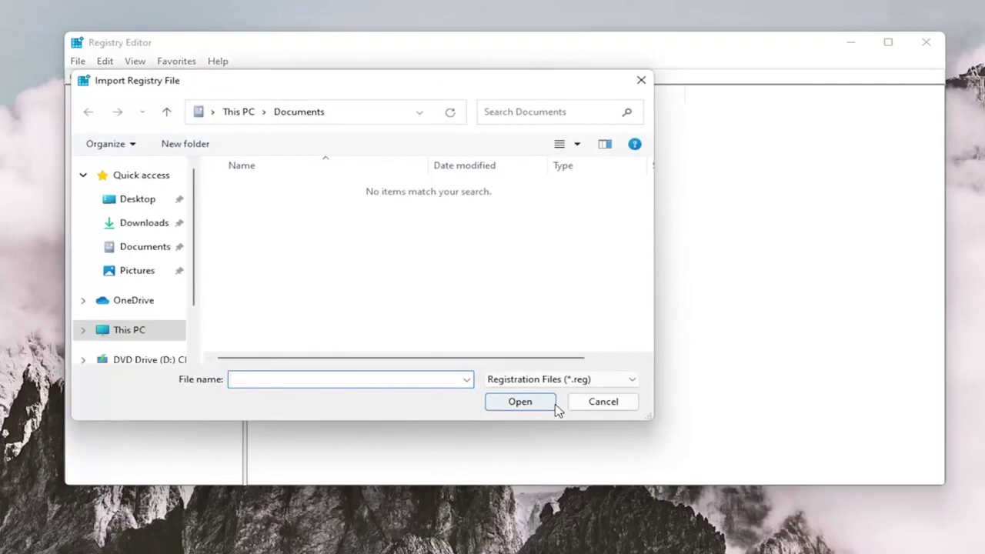
{"action": "left_click", "coordinate": [598, 401]}
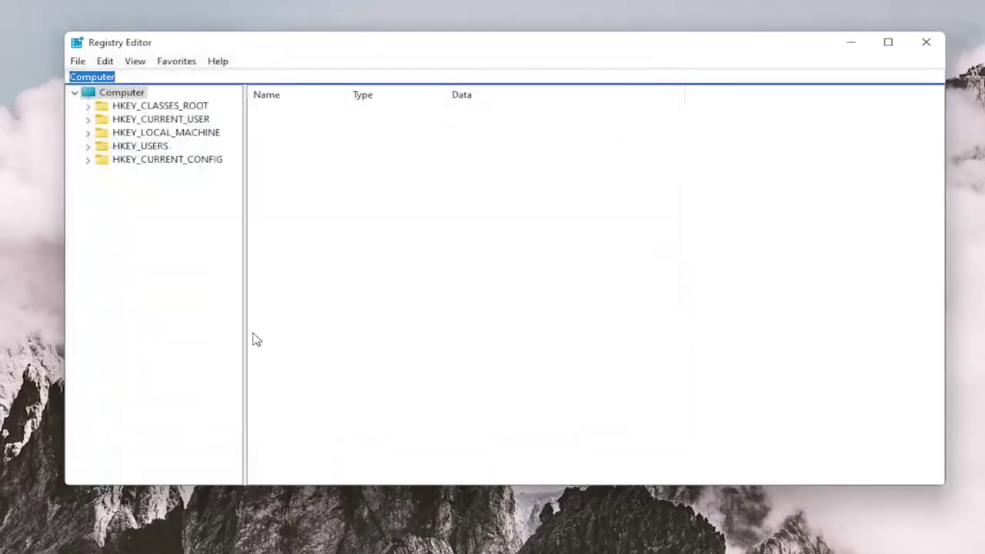
Expand HKEY_CLASSES_ROOT and jump to the Msi.Package key by typing msi.
{"action": "left_click", "coordinate": [154, 105]}
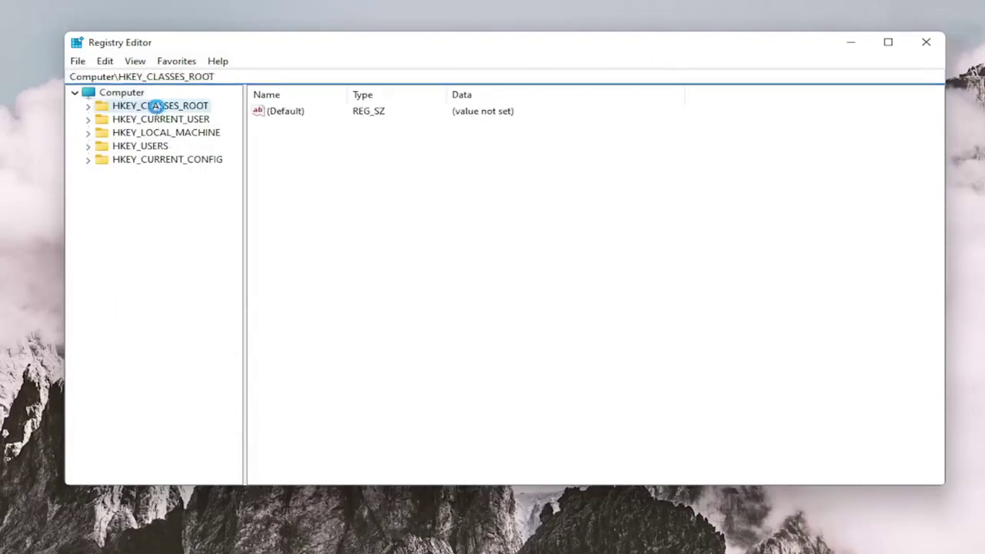
{"action": "double_click", "coordinate": [153, 105]}
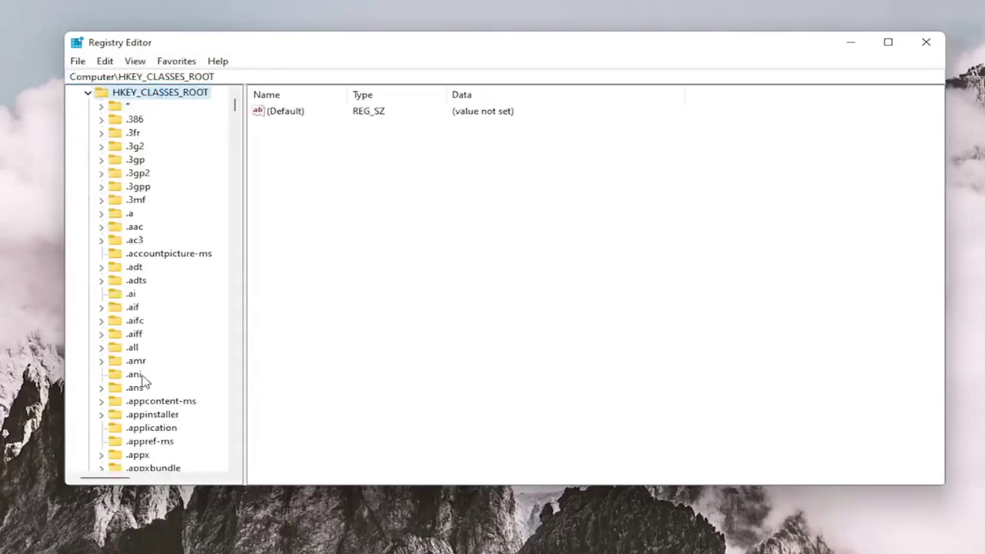
{"action": "scroll", "coordinate": [144, 381], "scroll_direction": "down", "scroll_amount": 8}
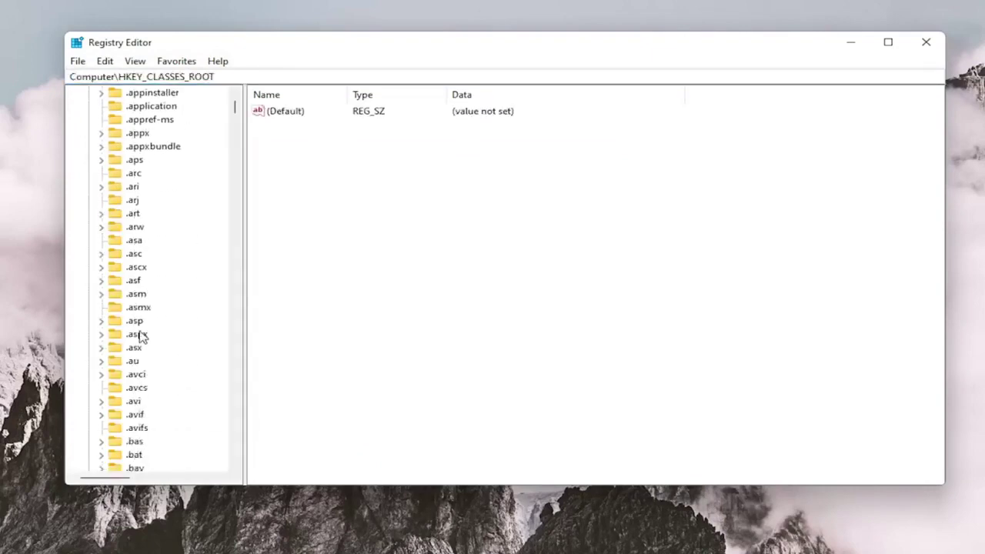
{"action": "scroll", "coordinate": [141, 337], "scroll_direction": "down", "scroll_amount": 9}
{"action": "left_click", "coordinate": [148, 213]}
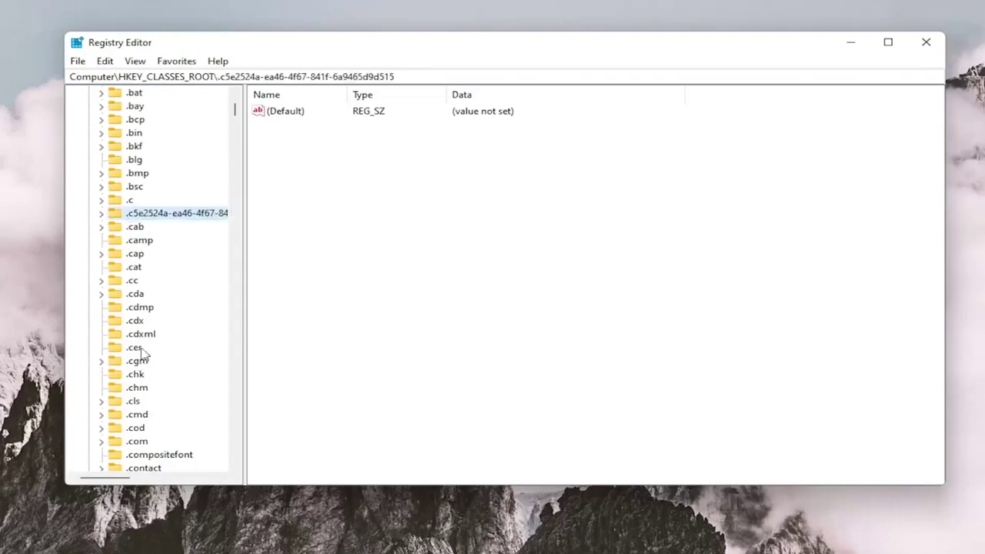
{"action": "type", "text": "m"}
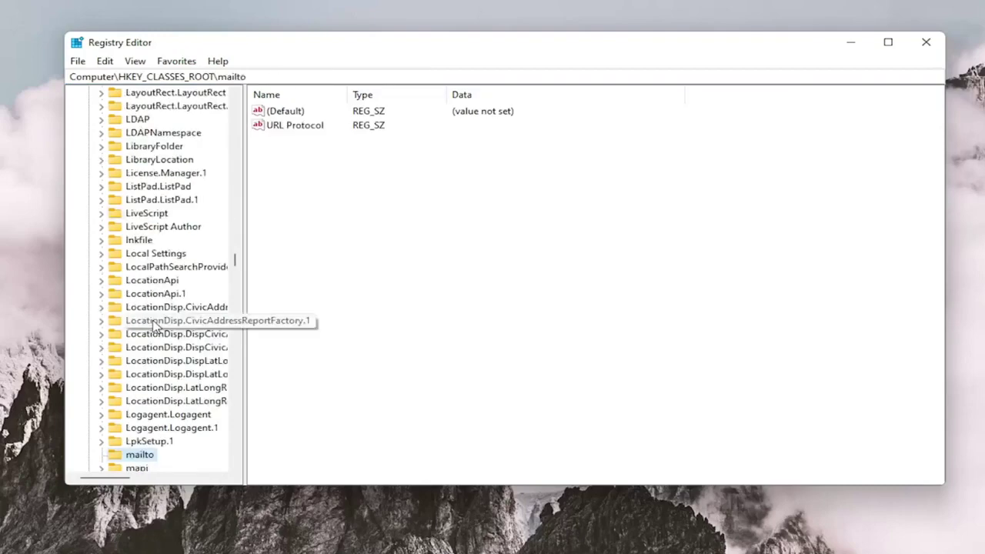
{"action": "type", "text": "si"}
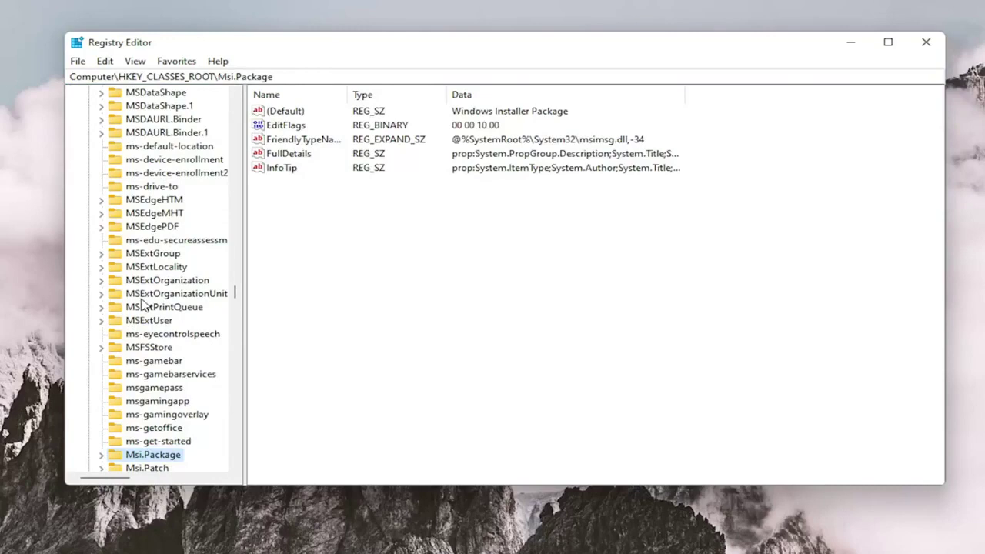
{"action": "scroll", "coordinate": [141, 387], "scroll_direction": "down", "scroll_amount": 1}
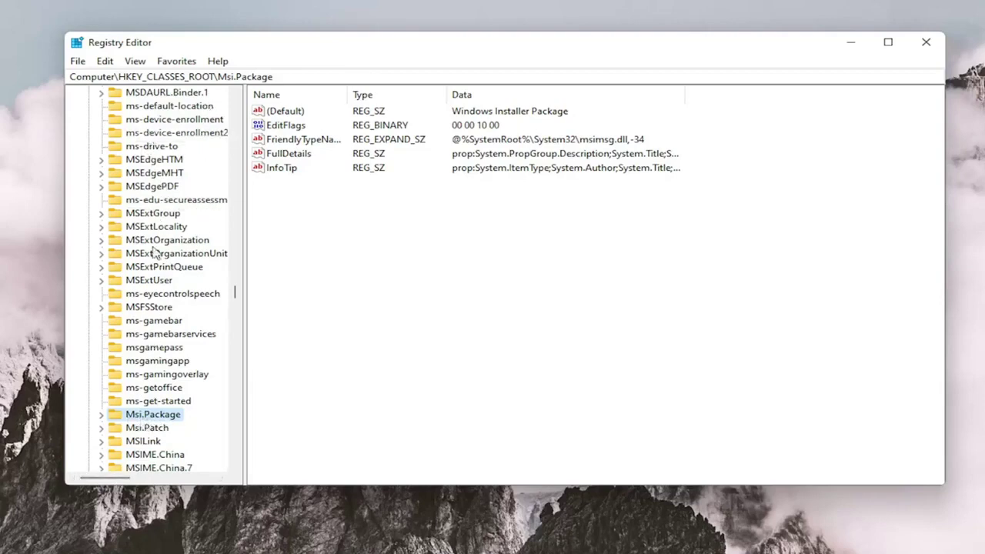
{"action": "scroll", "coordinate": [162, 127], "scroll_direction": "up", "scroll_amount": 4}
{"action": "scroll", "coordinate": [160, 396], "scroll_direction": "down", "scroll_amount": 4}
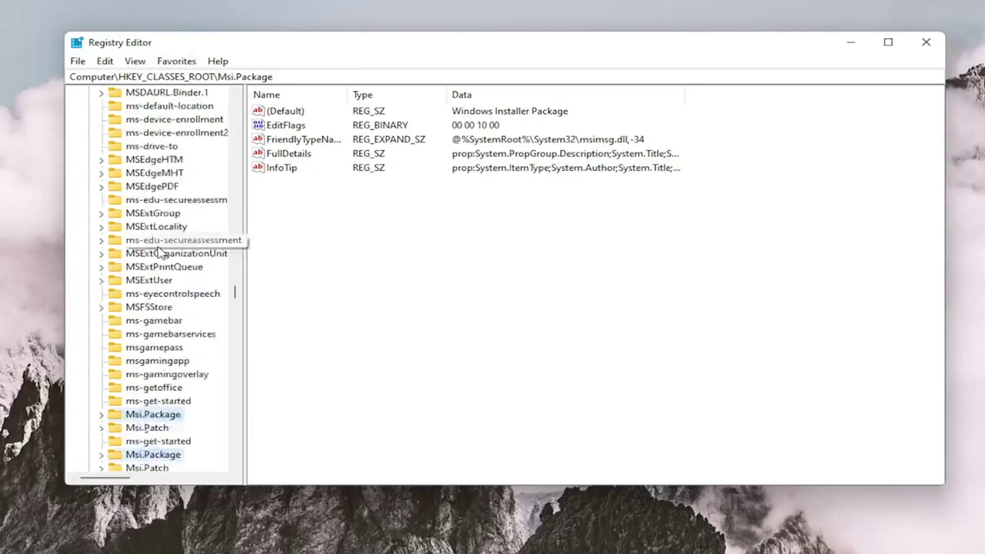
{"action": "scroll", "coordinate": [159, 253], "scroll_direction": "down", "scroll_amount": 7}
{"action": "scroll", "coordinate": [159, 253], "scroll_direction": "up", "scroll_amount": 3}
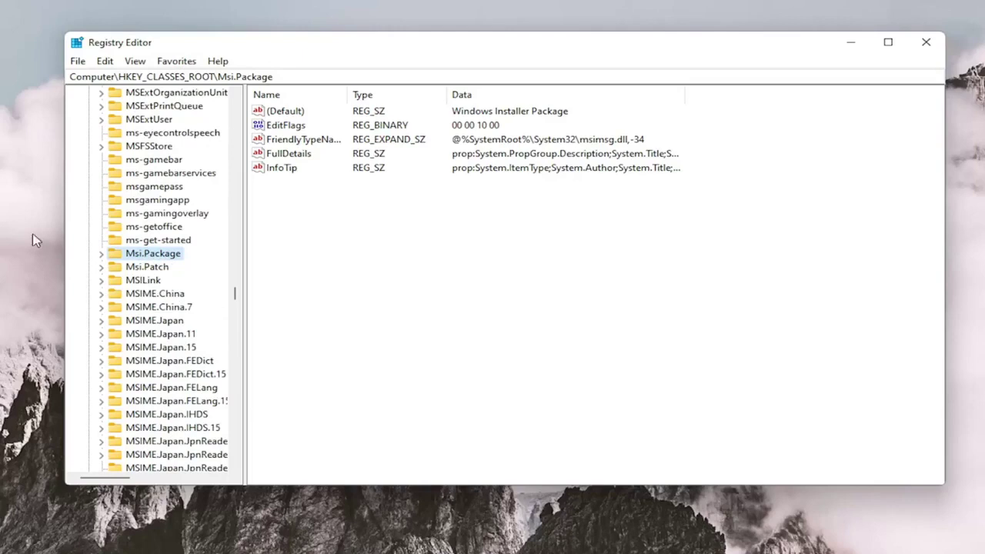
Expand Msi.Package\shell and add a new key named runas under it.
{"action": "double_click", "coordinate": [145, 257]}
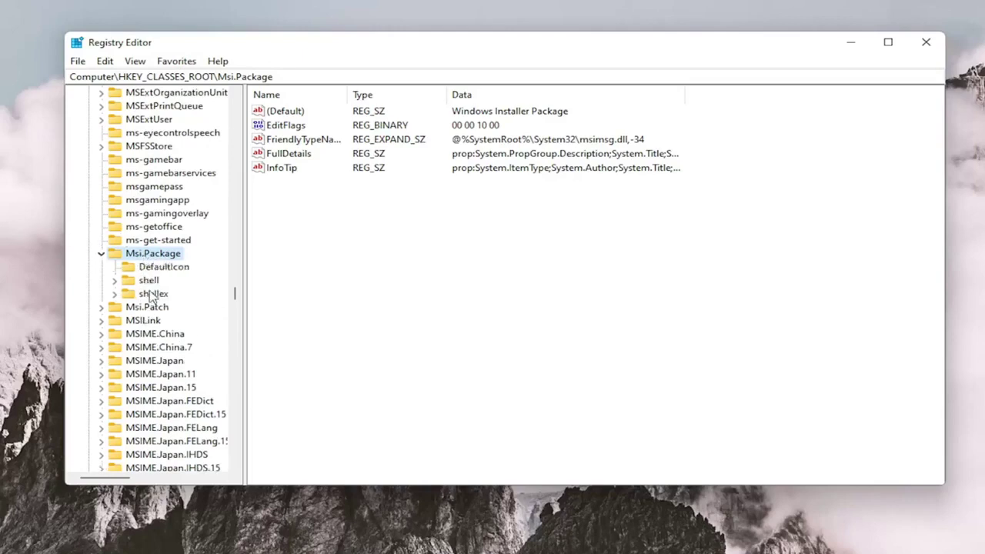
{"action": "double_click", "coordinate": [149, 281]}
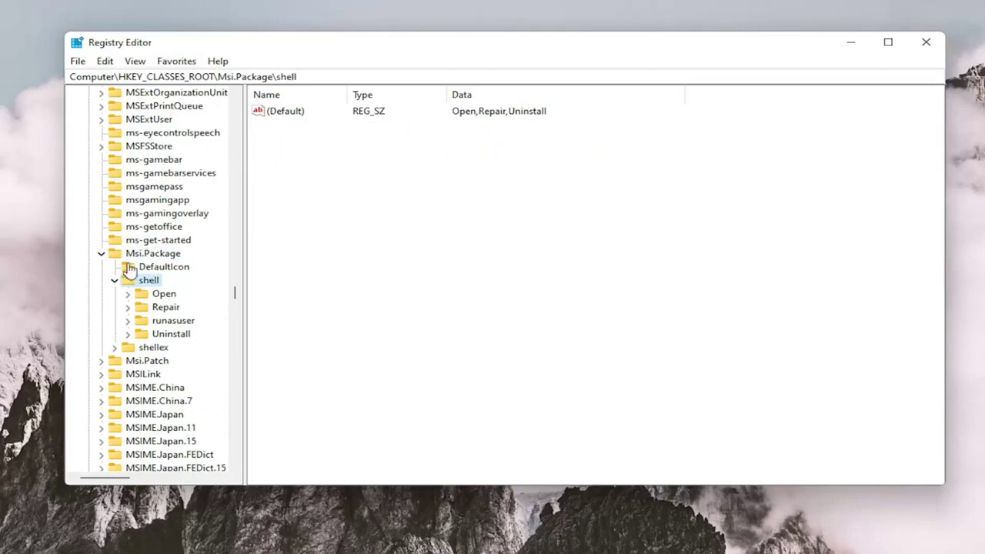
{"action": "right_click", "coordinate": [148, 283]}
{"action": "mouse_move", "coordinate": [187, 307]}
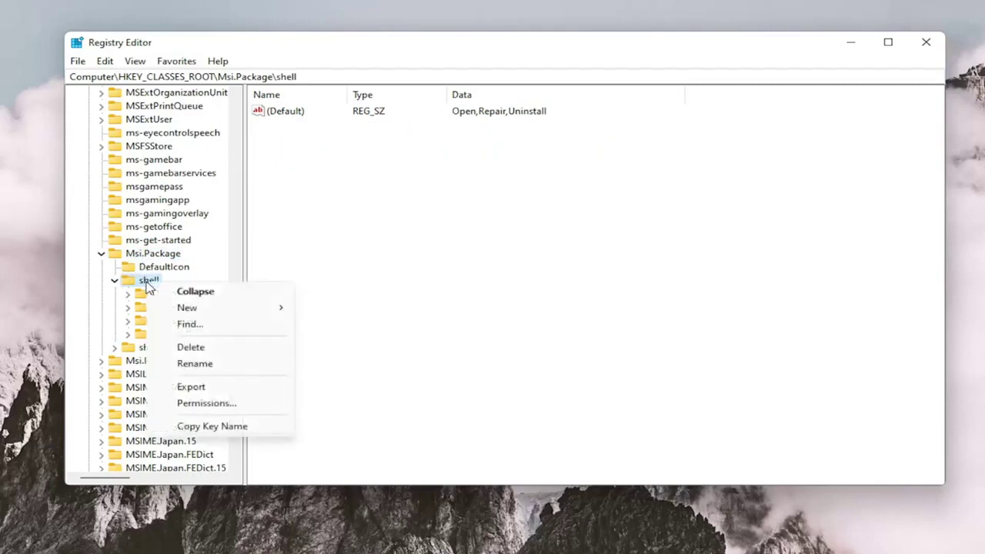
{"action": "left_click", "coordinate": [362, 311]}
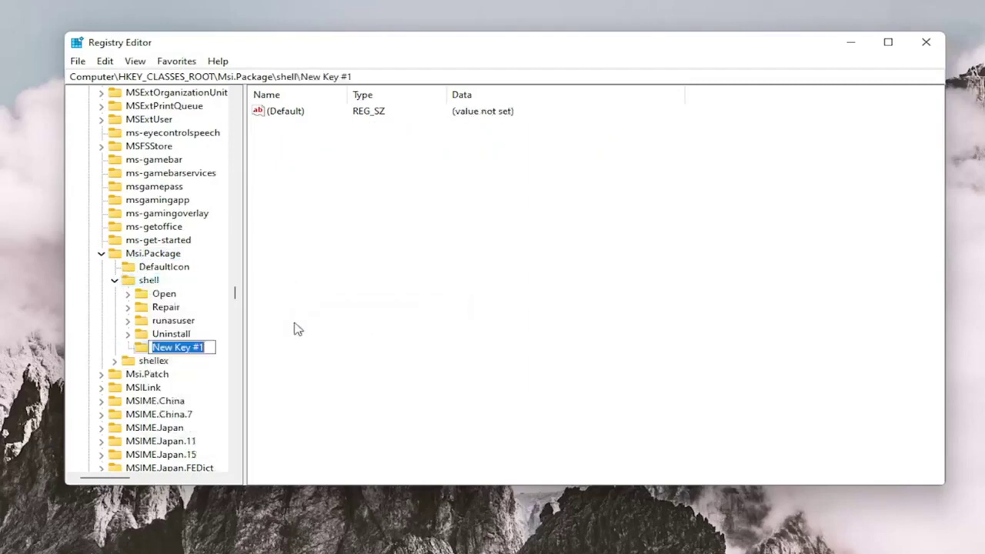
{"action": "type", "text": "runa"}
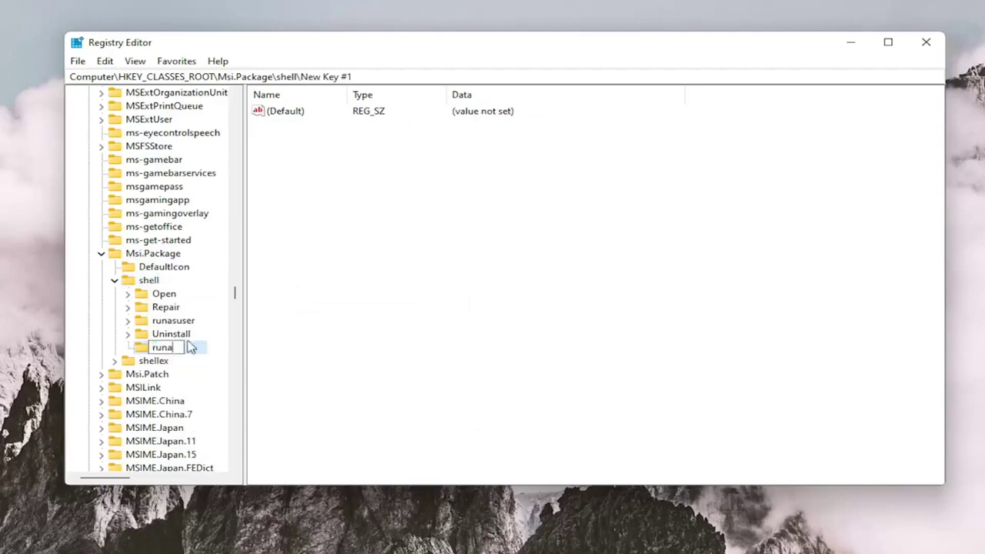
{"action": "type", "text": "s"}
{"action": "key", "text": "Return"}
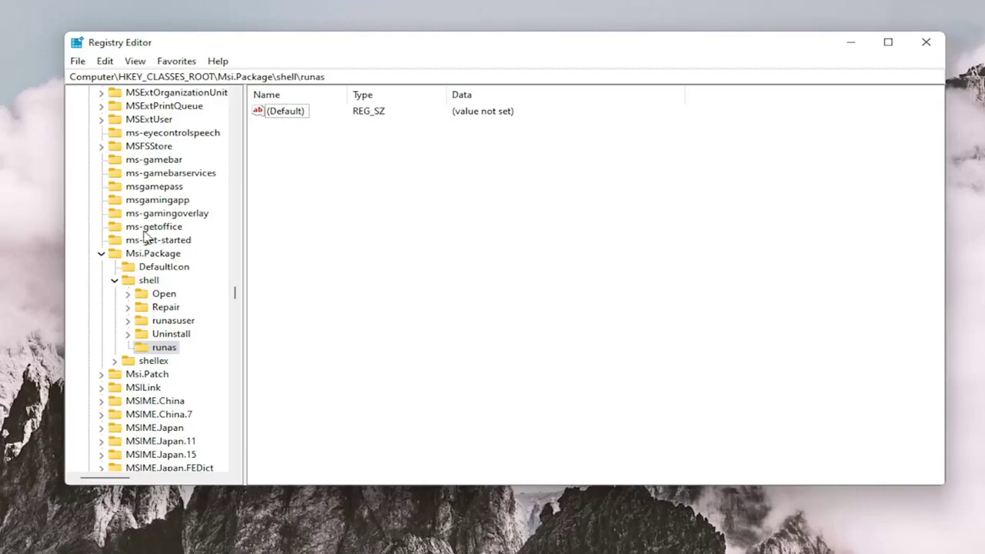
Set the runas key's (Default) value to 'install as &administrator'.
{"action": "left_click", "coordinate": [287, 113]}
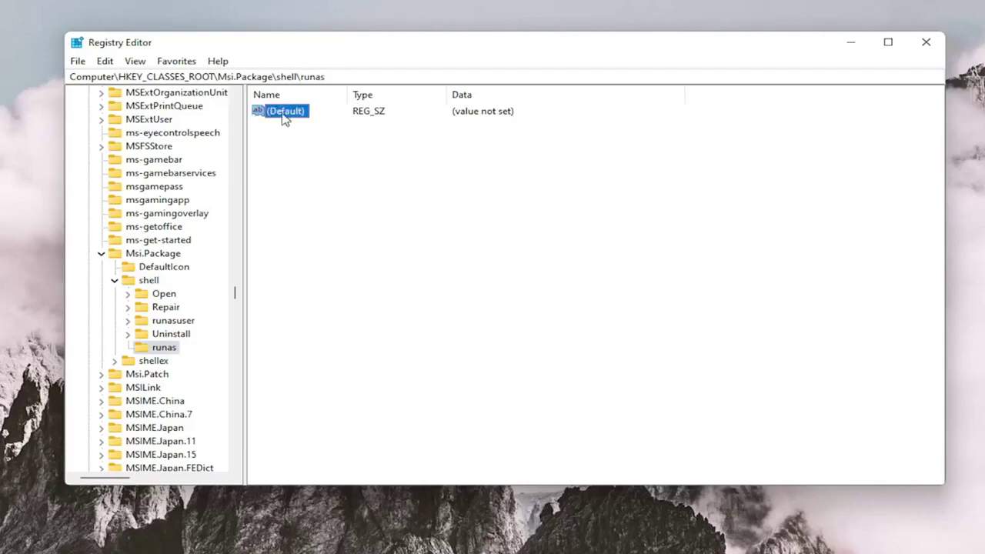
{"action": "double_click", "coordinate": [292, 112]}
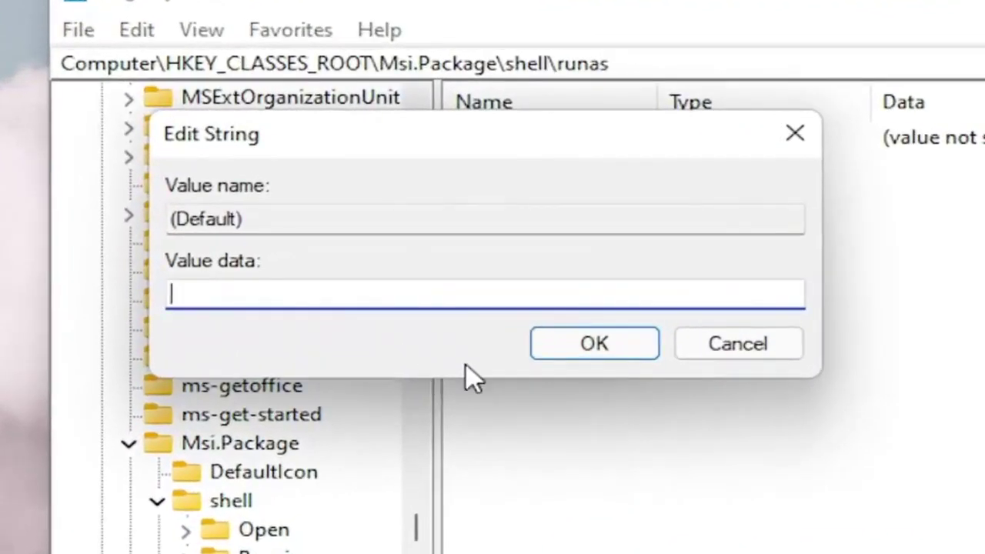
{"action": "type", "text": "inst"}
{"action": "type", "text": "all as "}
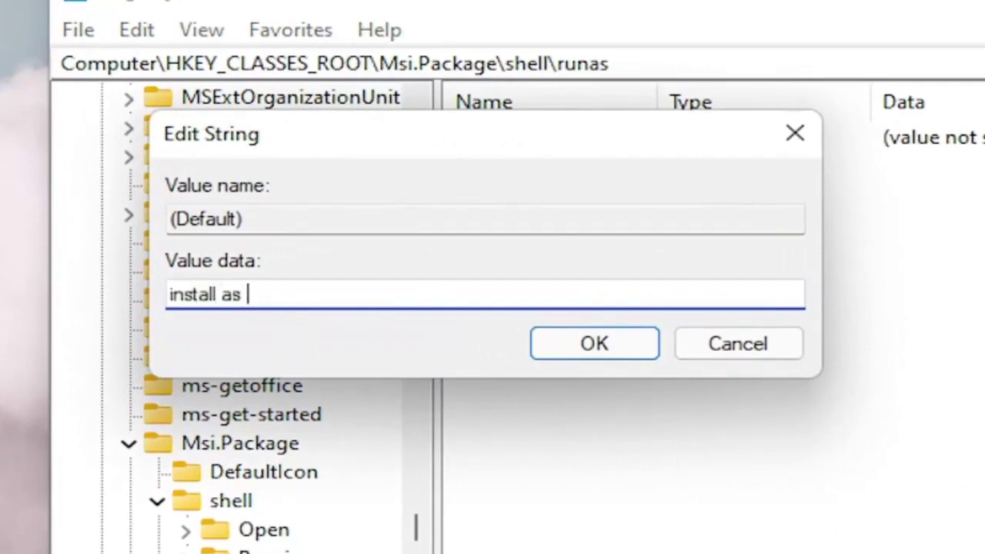
{"action": "type", "text": "&"}
{"action": "type", "text": "admini"}
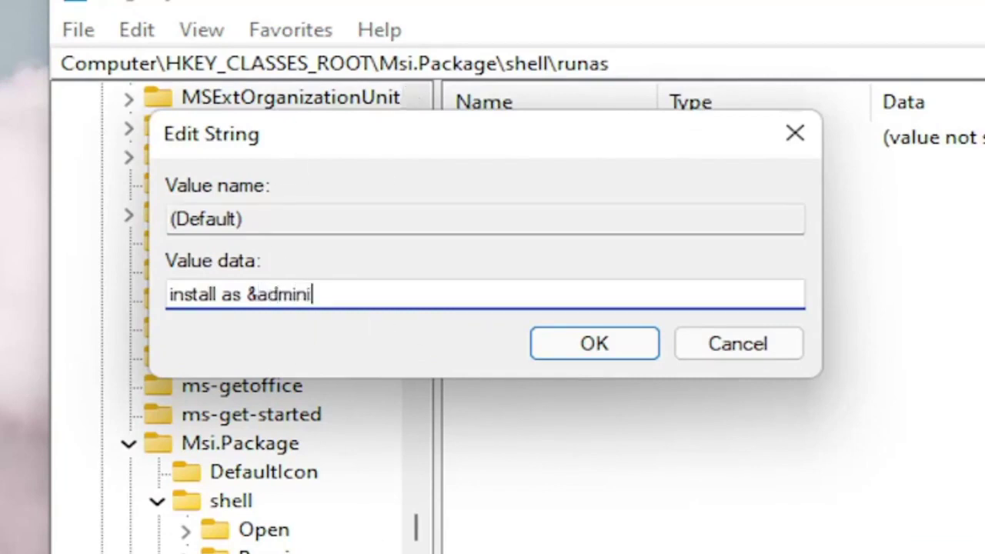
{"action": "type", "text": "strator"}
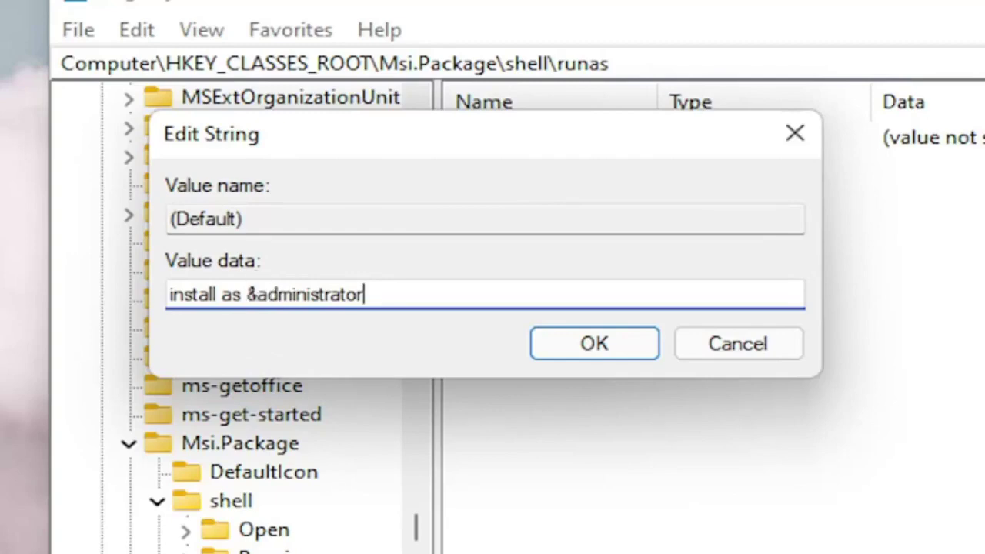
{"action": "left_click", "coordinate": [587, 350]}
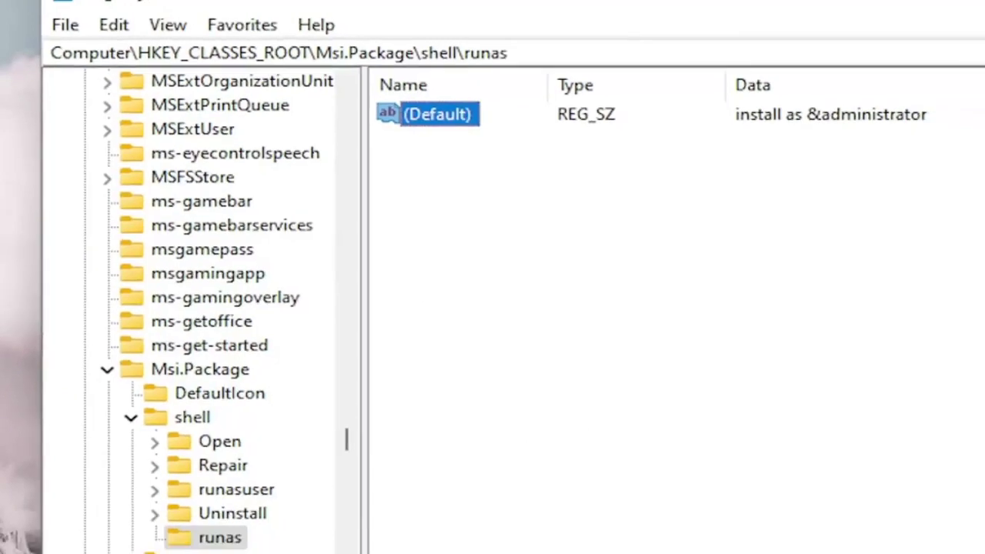
Add a new subkey named command under the runas key.
{"action": "left_click", "coordinate": [161, 412]}
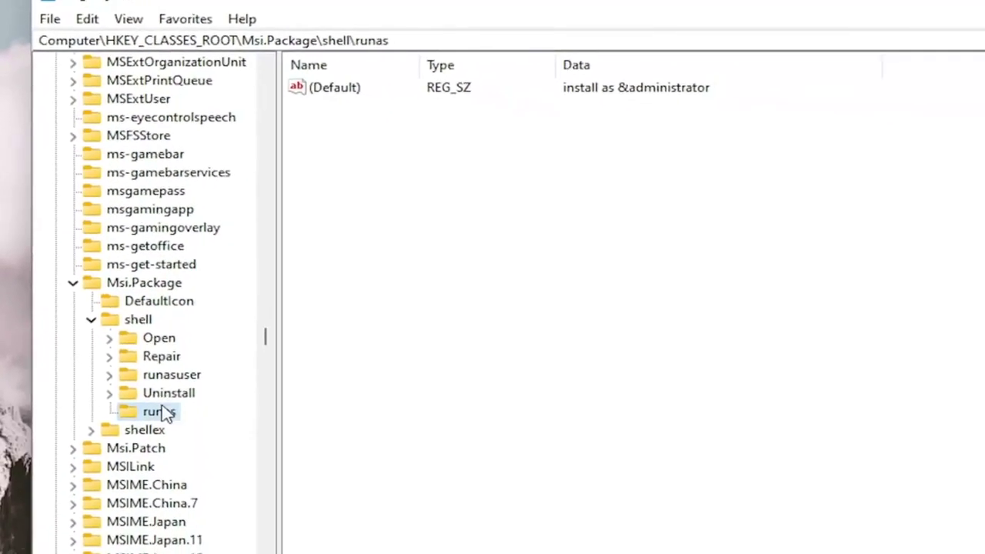
{"action": "right_click", "coordinate": [162, 413]}
{"action": "mouse_move", "coordinate": [231, 450]}
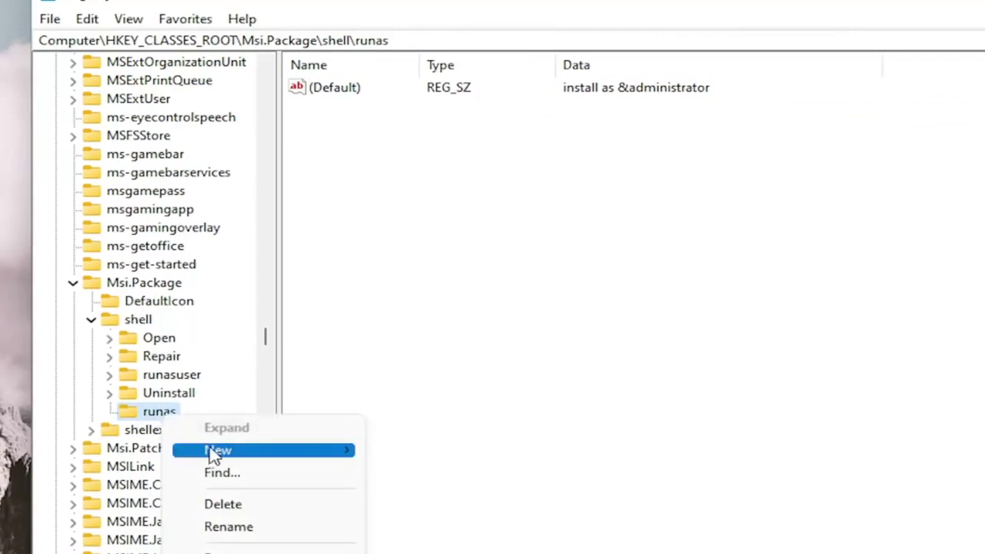
{"action": "left_click", "coordinate": [416, 450]}
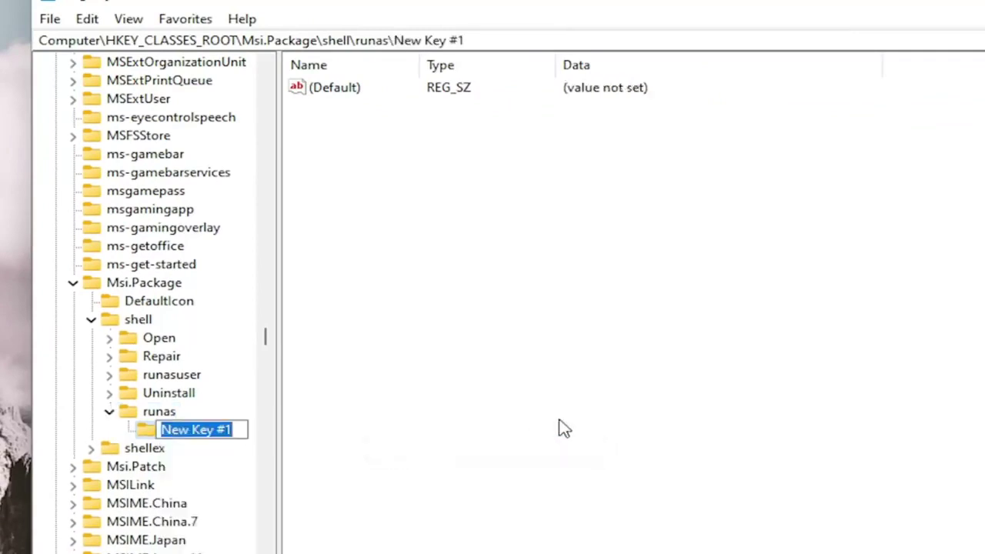
{"action": "type", "text": "command"}
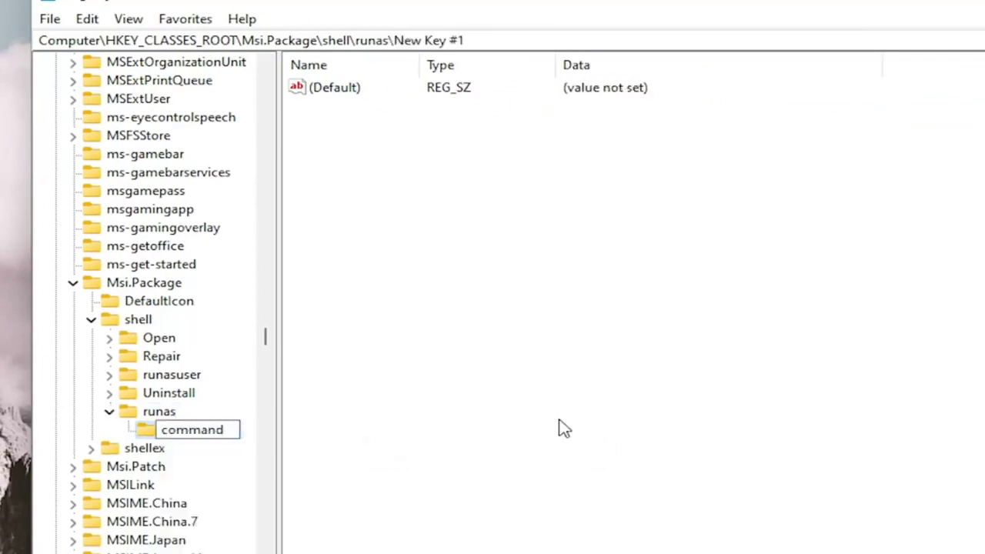
{"action": "key", "text": "Return"}
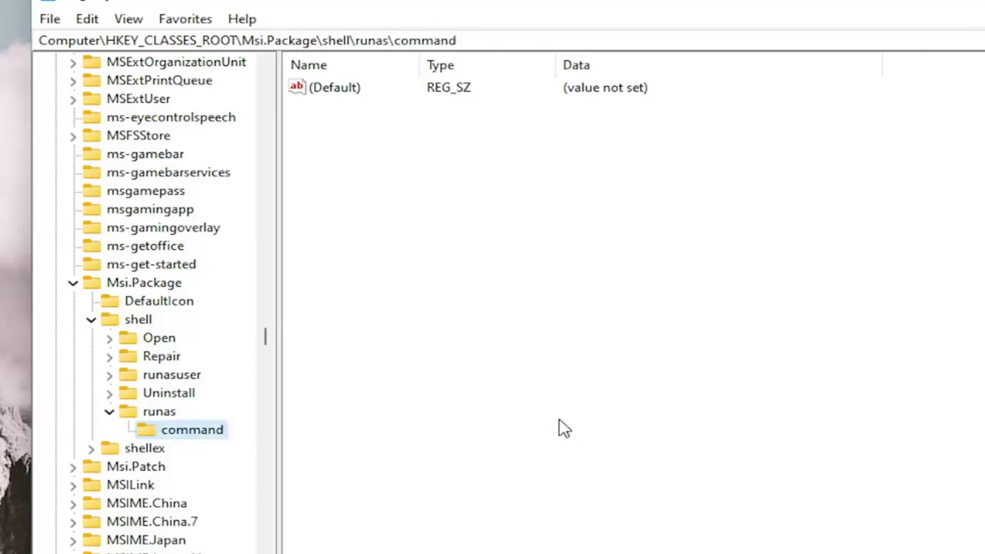
Paste msiexec /i "%1" as the command key's (Default) value and save it.
{"action": "left_click", "coordinate": [748, 368]}
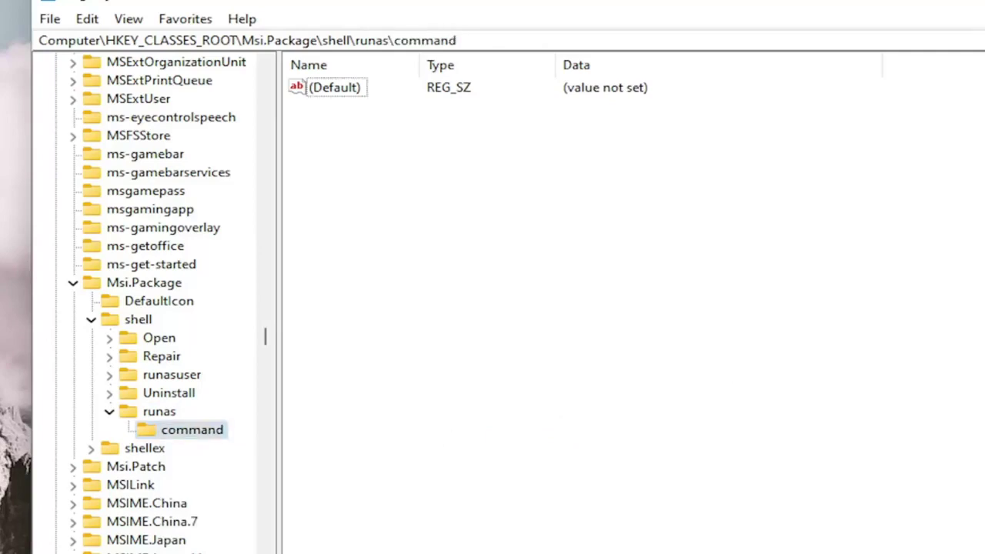
{"action": "right_click", "coordinate": [339, 91]}
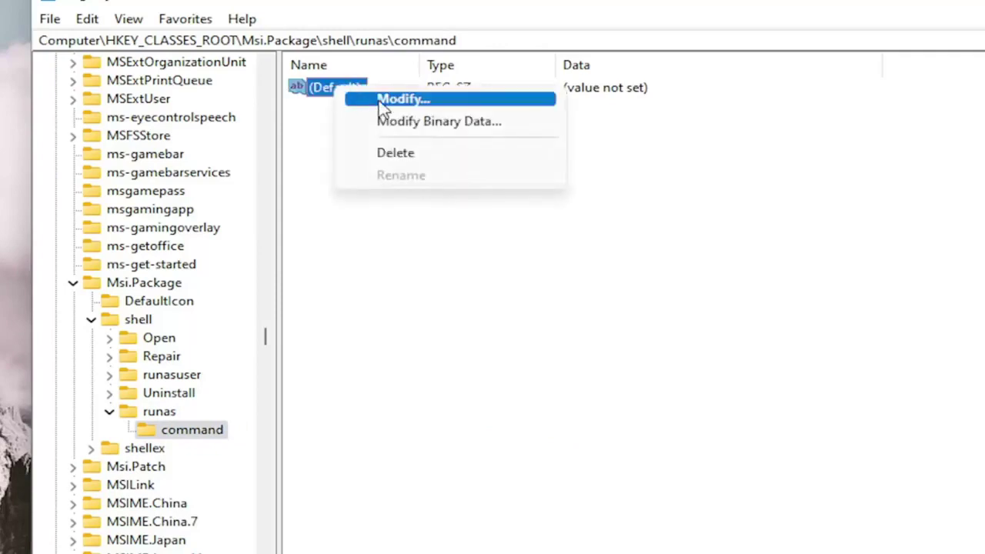
{"action": "left_click", "coordinate": [379, 98]}
{"action": "right_click", "coordinate": [143, 188]}
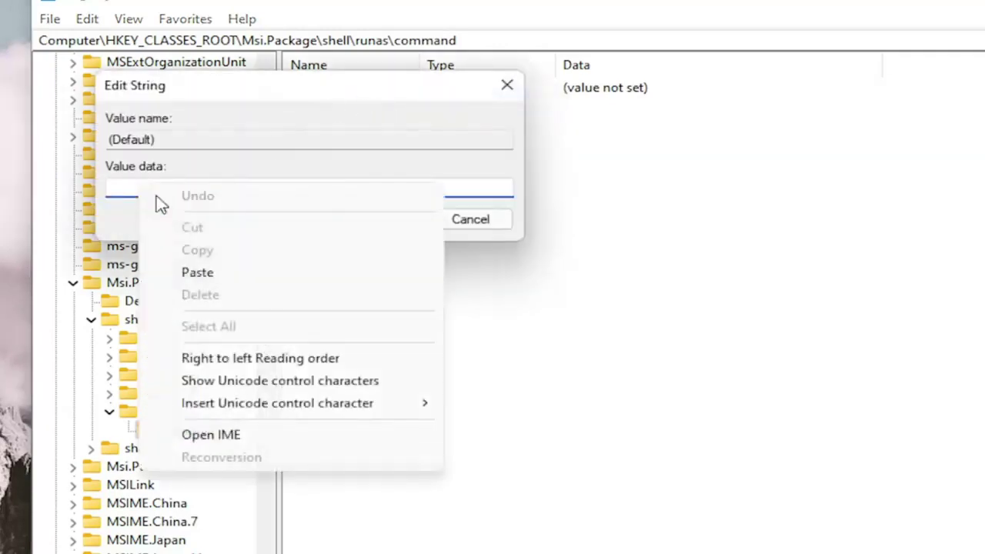
{"action": "left_click", "coordinate": [198, 276]}
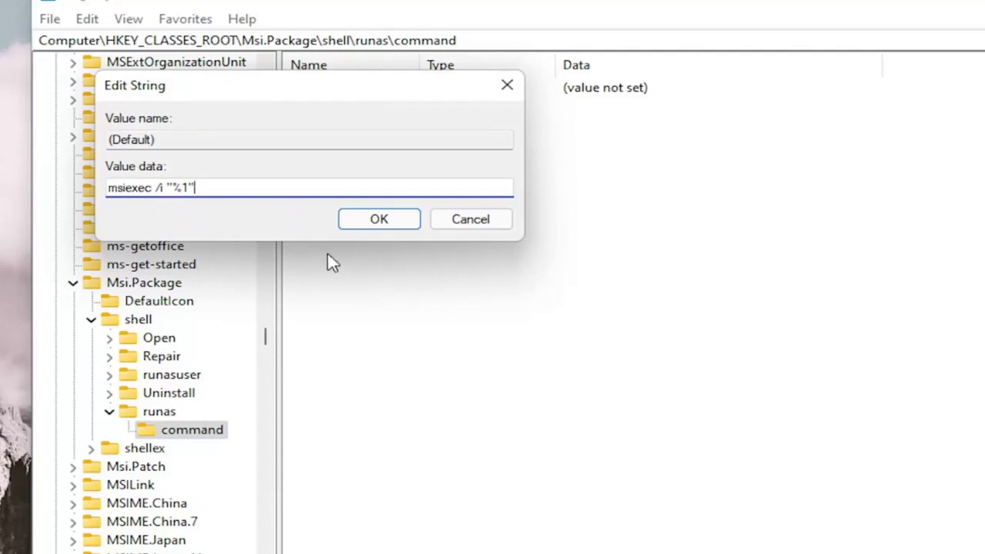
{"action": "left_click", "coordinate": [395, 220]}
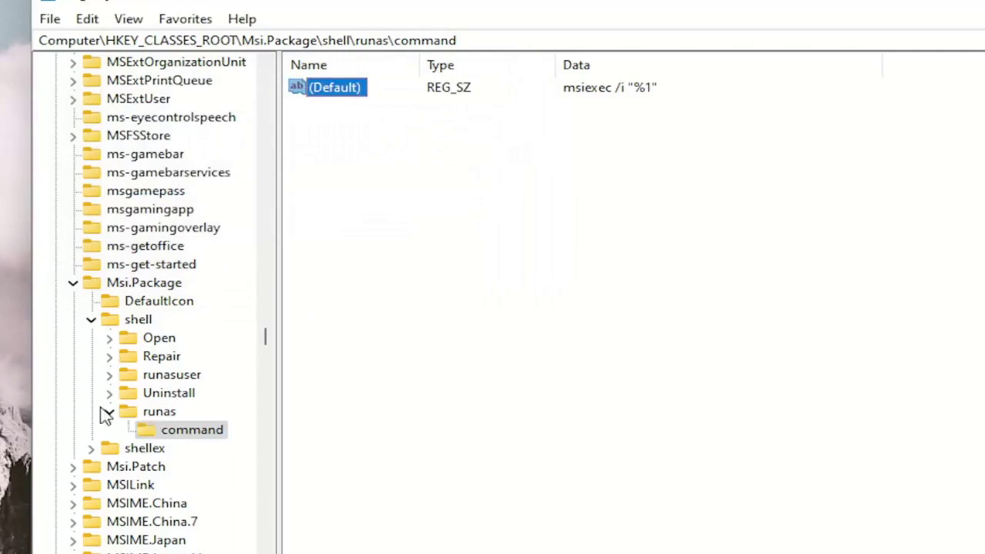
Collapse runas, shell, Msi.Package and HKEY_CLASSES_ROOT back to the root keys.
{"action": "left_click", "coordinate": [109, 412]}
{"action": "left_click", "coordinate": [91, 319]}
{"action": "left_click", "coordinate": [74, 283]}
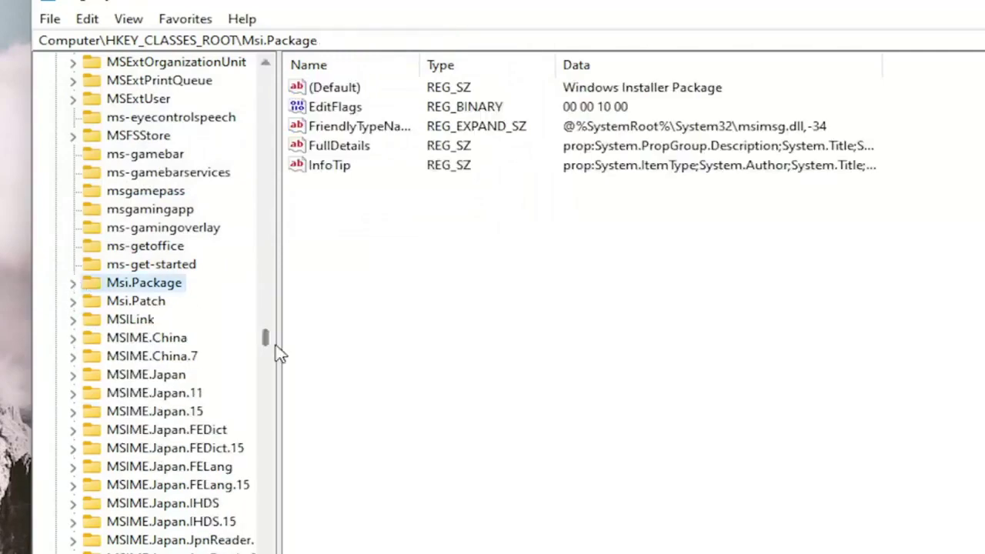
{"action": "left_click_drag", "start_coordinate": [266, 344], "coordinate": [262, 77]}
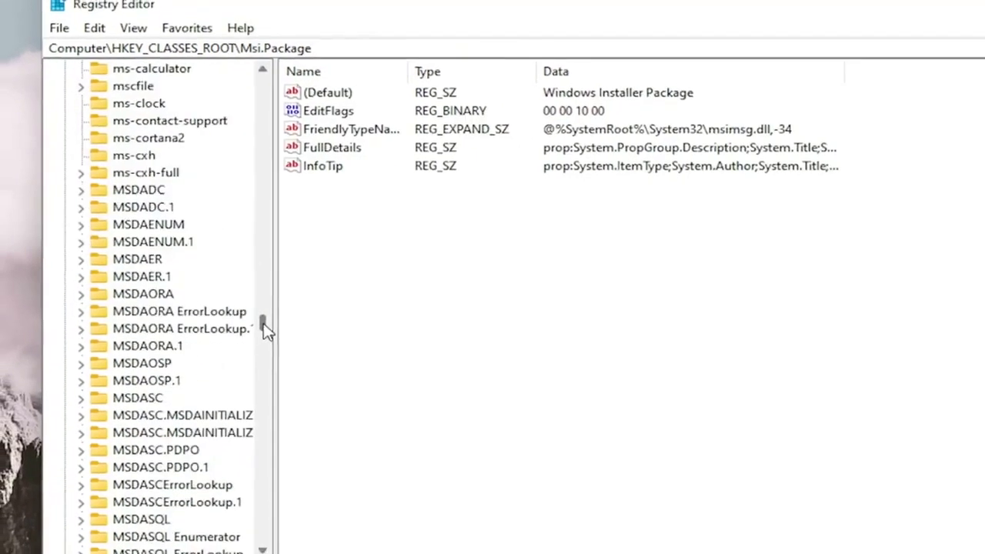
{"action": "left_click", "coordinate": [124, 119]}
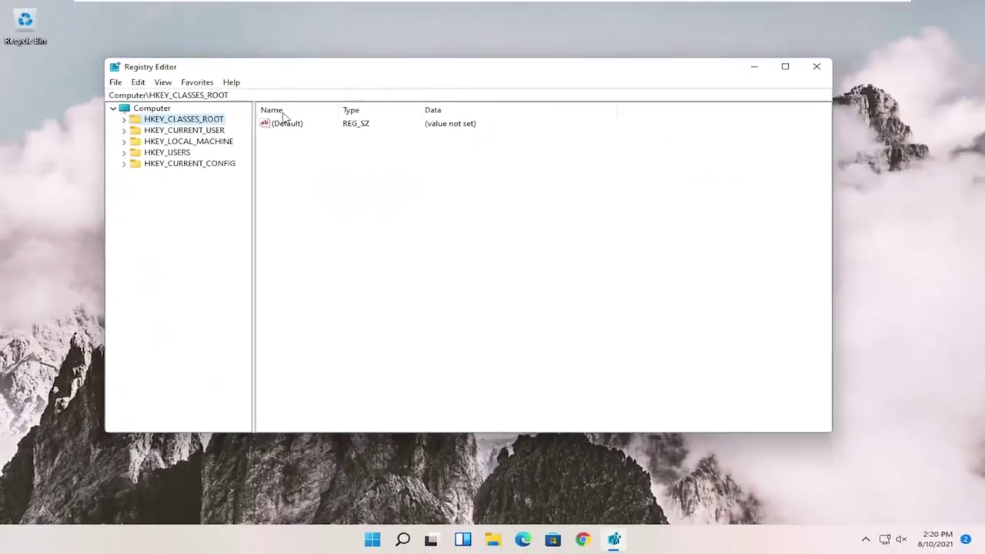
Close Registry Editor and restart the computer from the Start quick-links menu.
{"action": "left_click", "coordinate": [816, 66]}
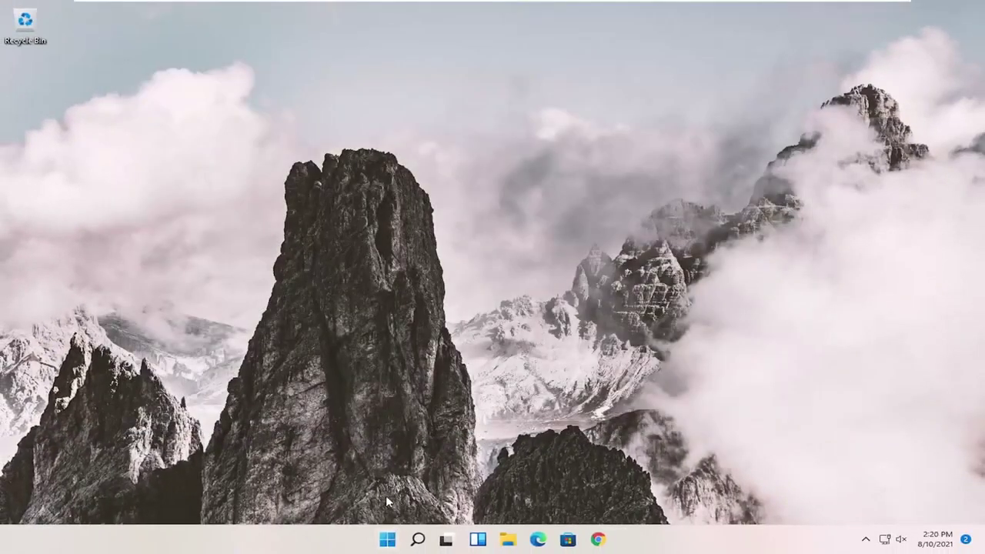
{"action": "right_click", "coordinate": [387, 539]}
{"action": "left_click", "coordinate": [490, 508]}
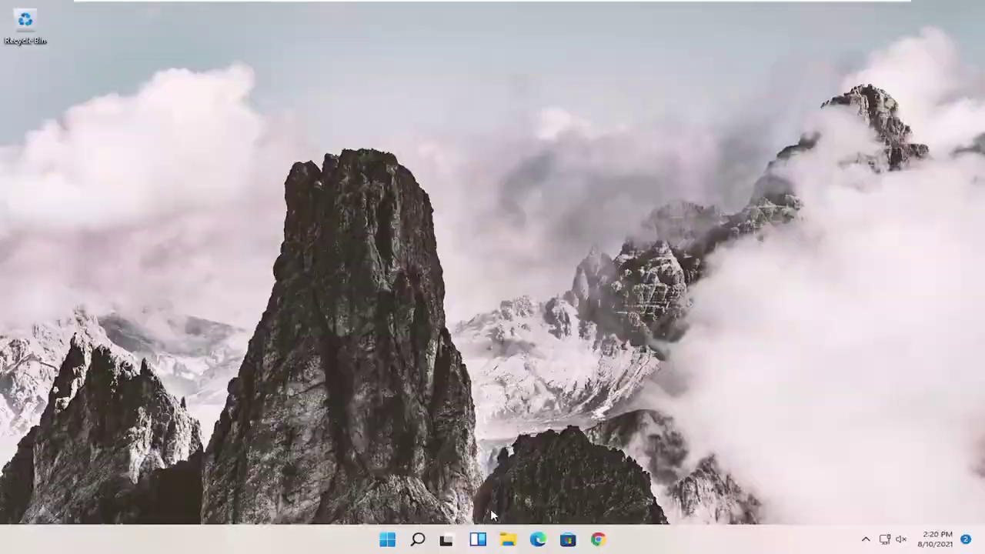